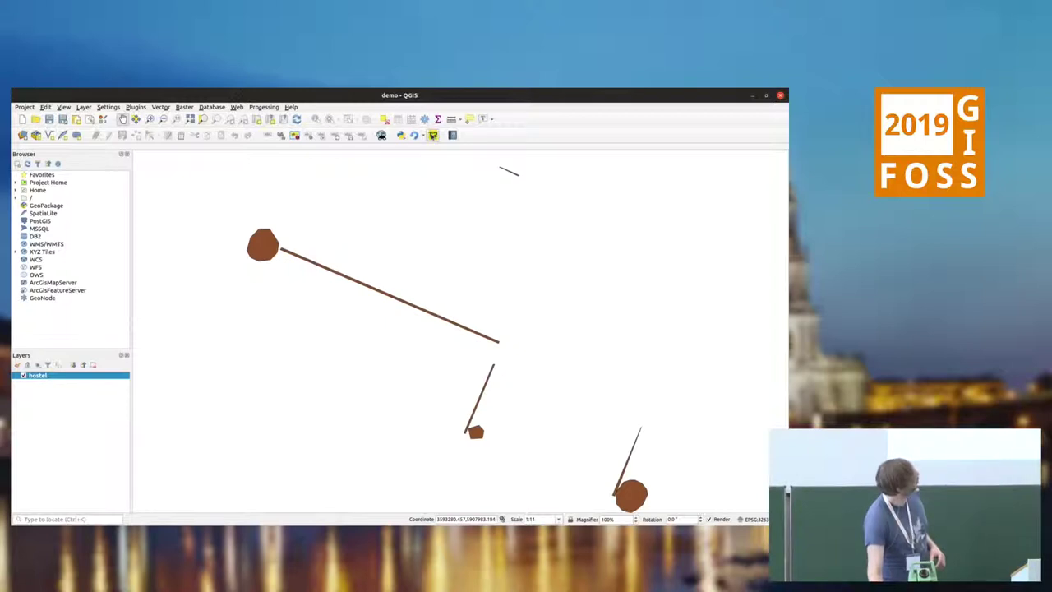
Step: Start the Tachy2GIS plugin and connect it to the tachymeter on USB port ttyUSB0
click(432, 135)
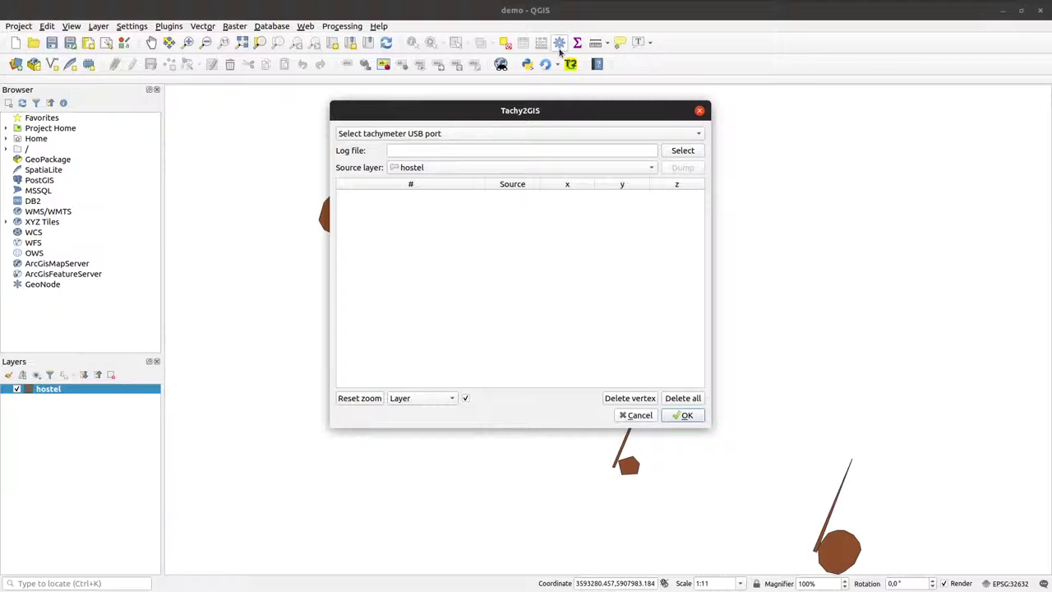
click(427, 136)
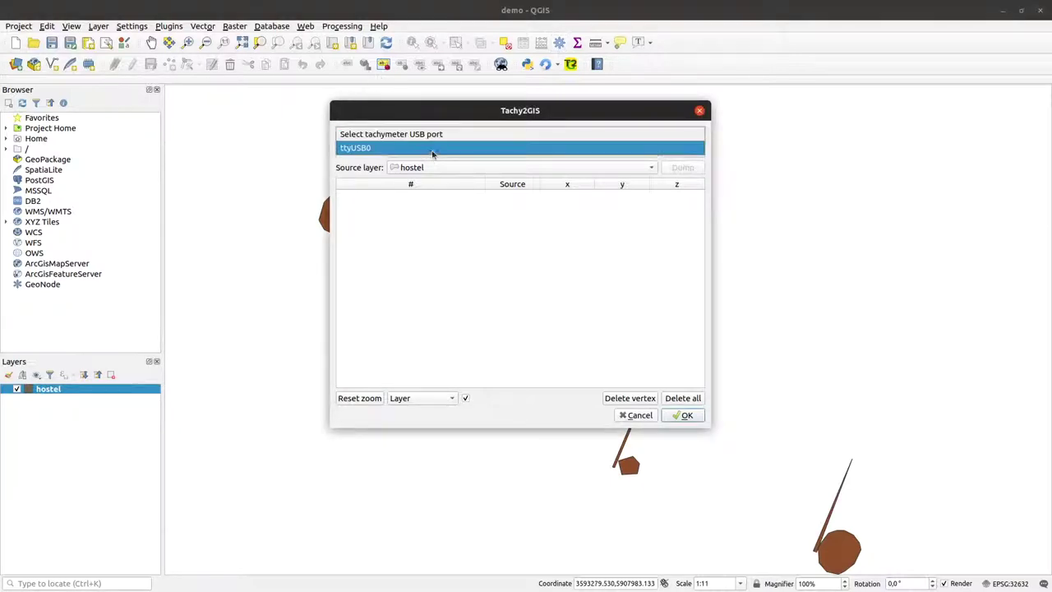
click(432, 149)
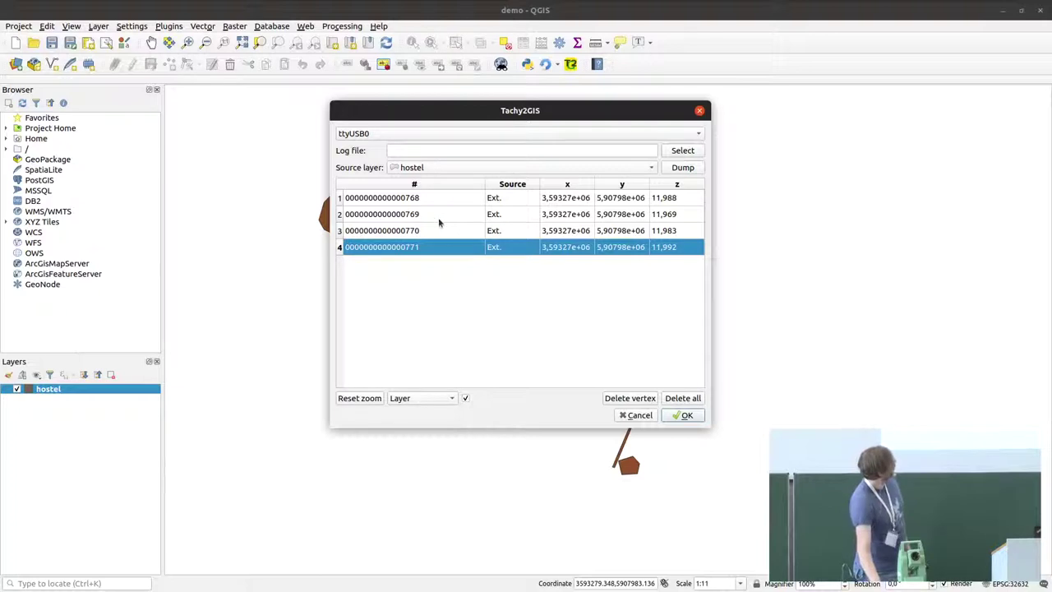
Step: Move the Tachy2GIS window off the map features and set its automatic zoom to the last 2 features
mouse_move(480, 117)
mouse_down()
mouse_move(296, 195)
mouse_move(185, 155)
mouse_move(201, 167)
mouse_up()
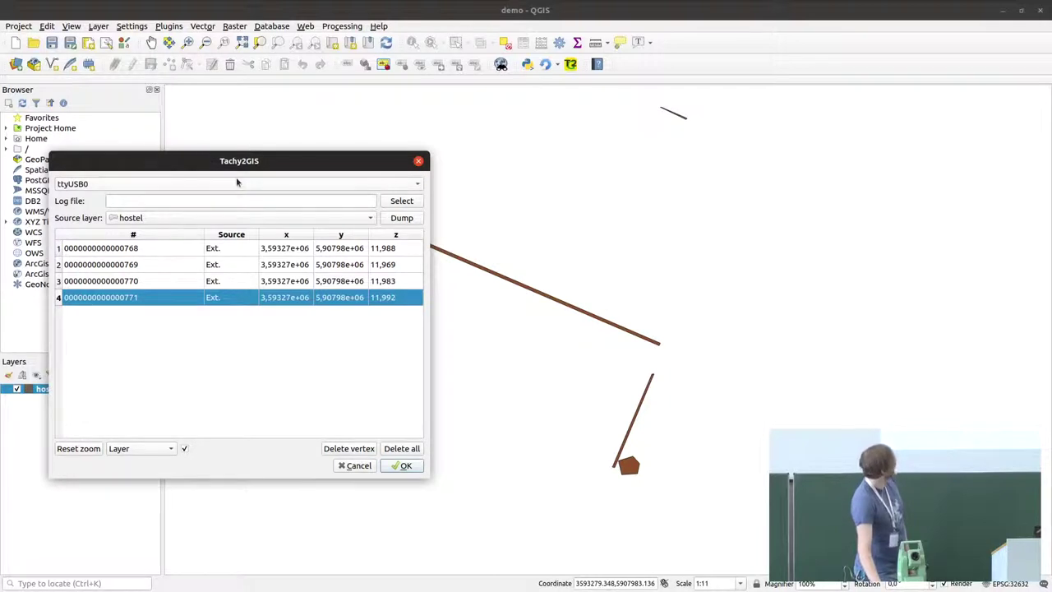
click(146, 448)
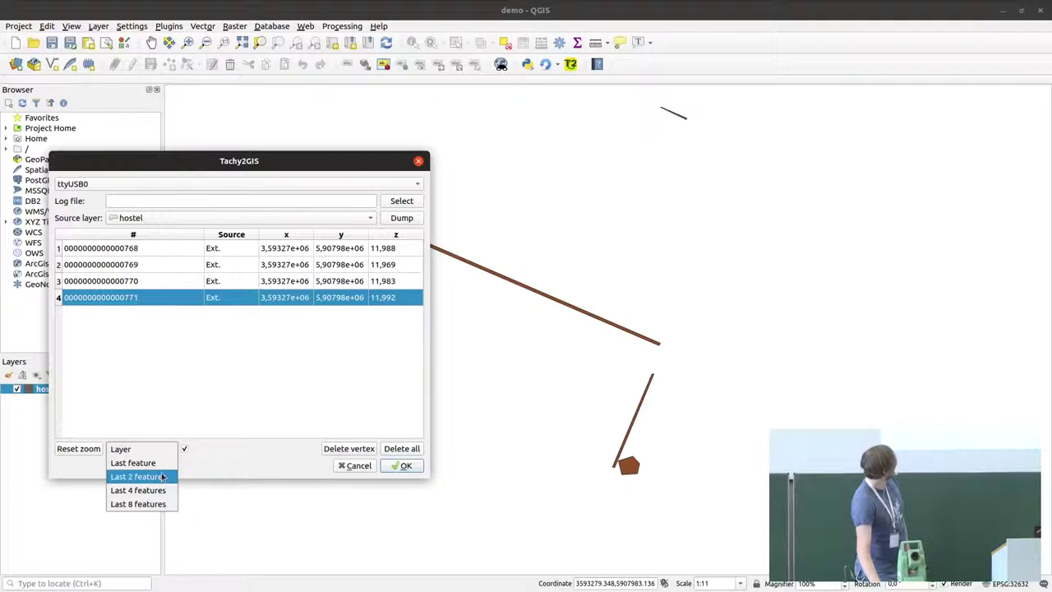
click(163, 477)
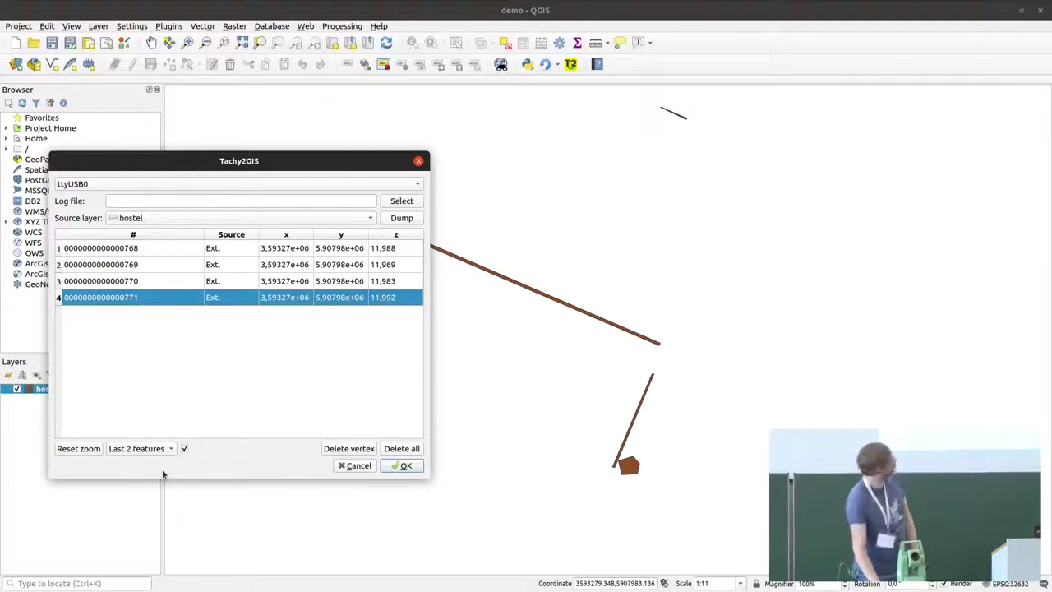
Step: Dump the four measured vertices into the hostel layer as a feature with id 9 and Fund "Projektoer"
click(387, 219)
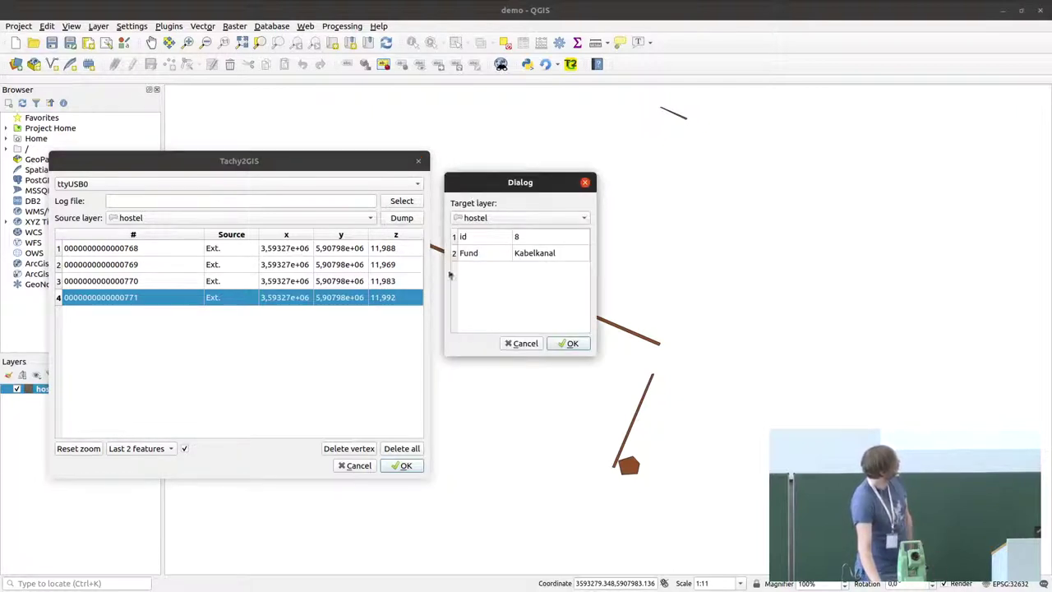
double_click(520, 235)
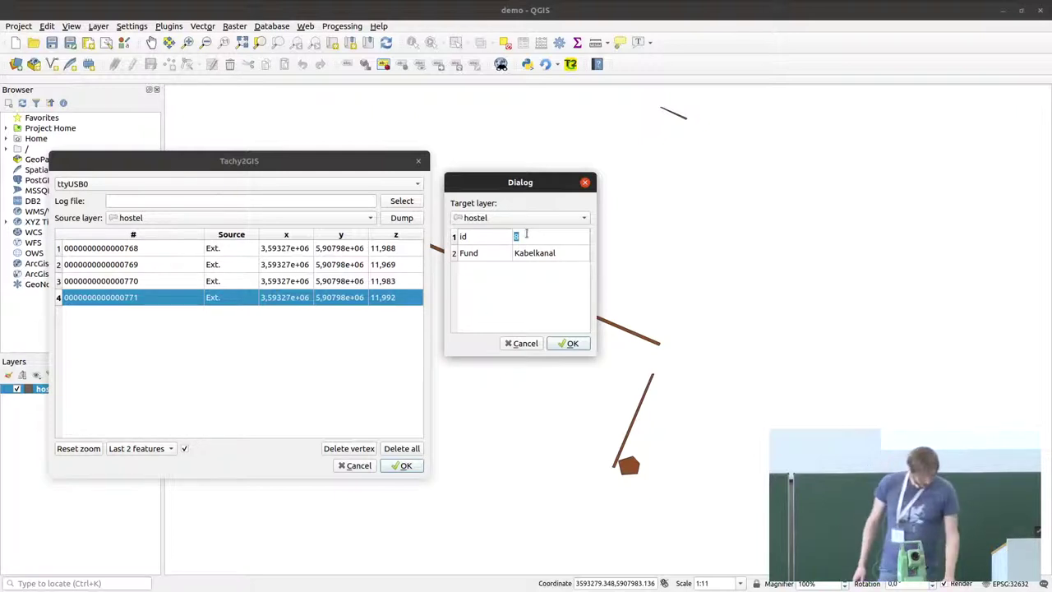
text(9)
double_click(540, 251)
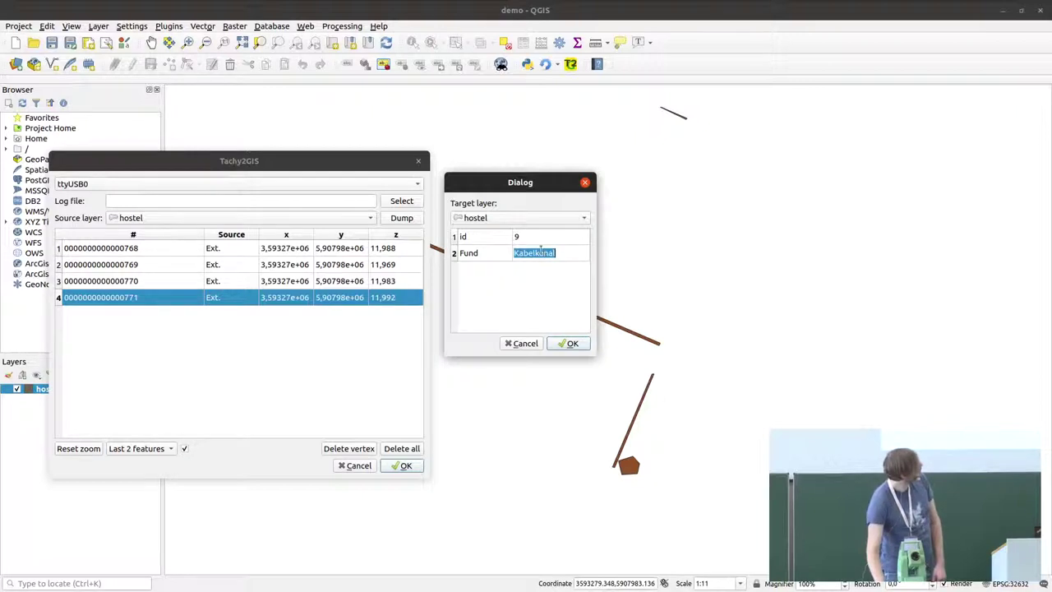
text(P)
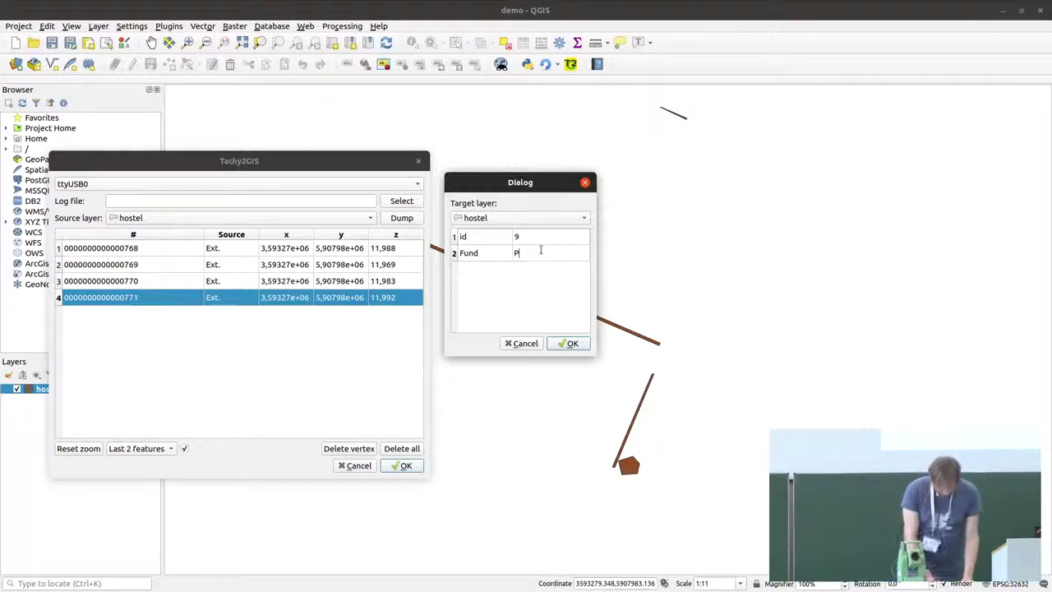
text(rojekte)
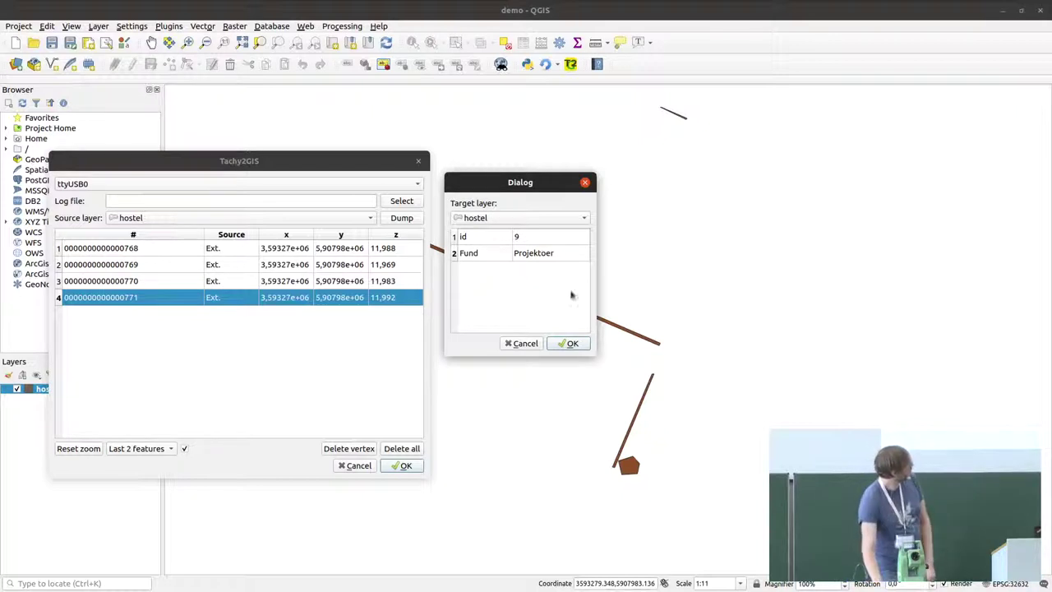
click(573, 344)
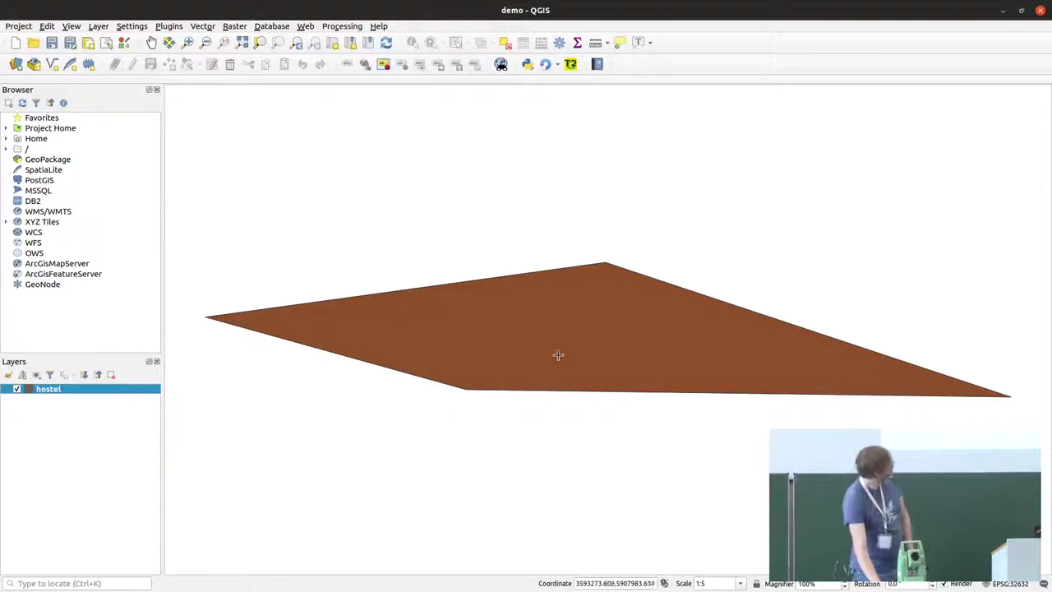
Step: Delete the last two measured vertices, 775 and 774, from the Tachy2GIS vertex list
scroll(557, 354, down, 4)
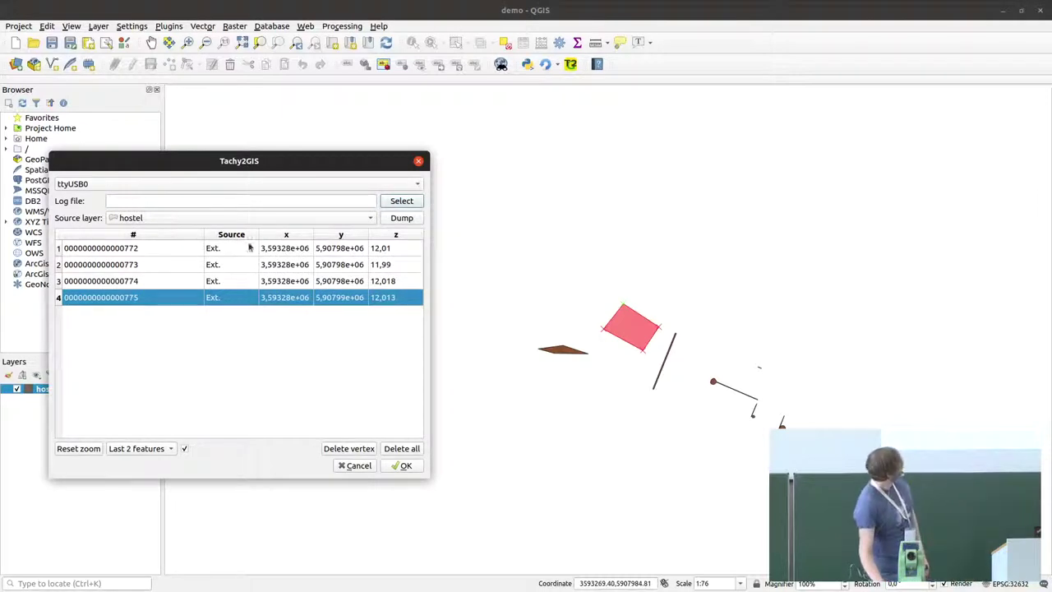
click(259, 281)
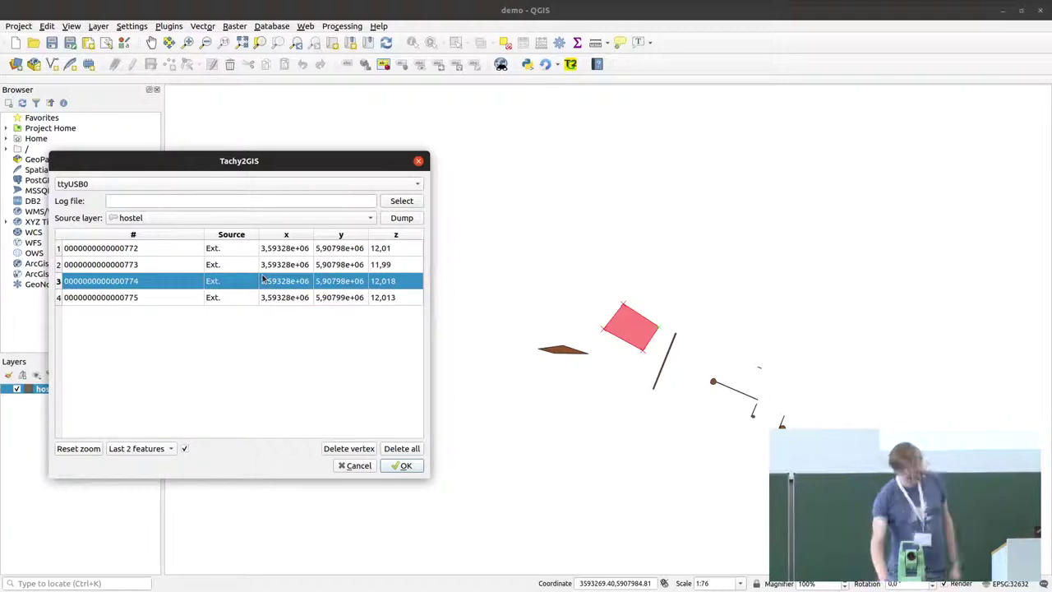
click(266, 297)
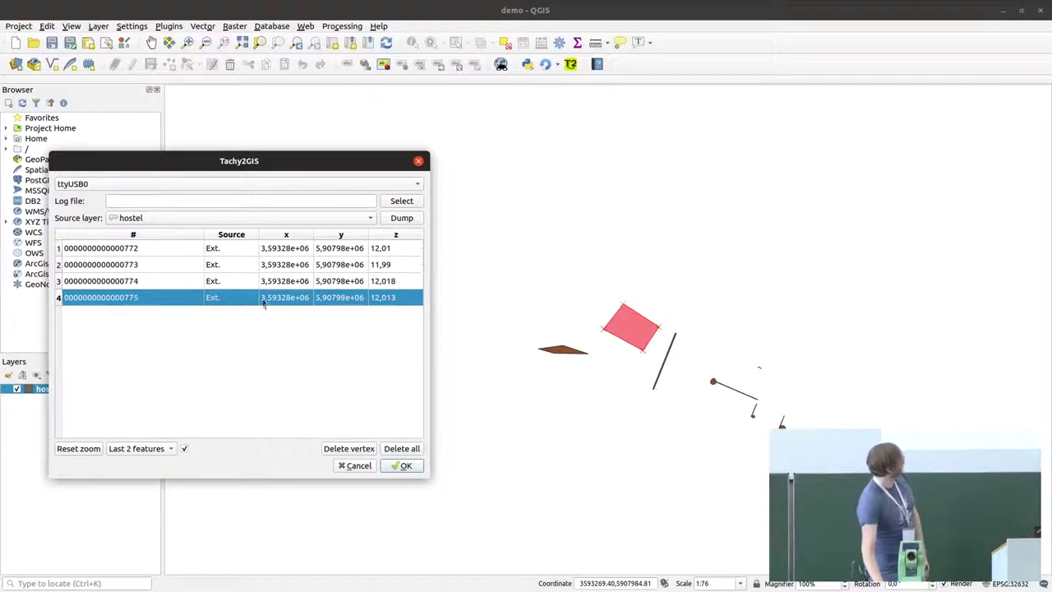
click(351, 448)
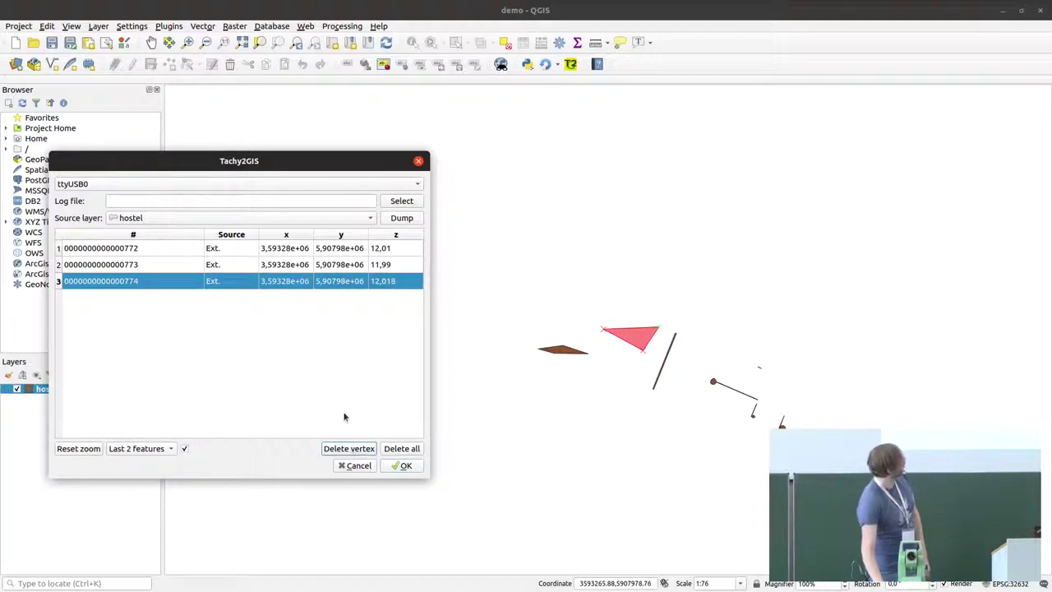
click(353, 449)
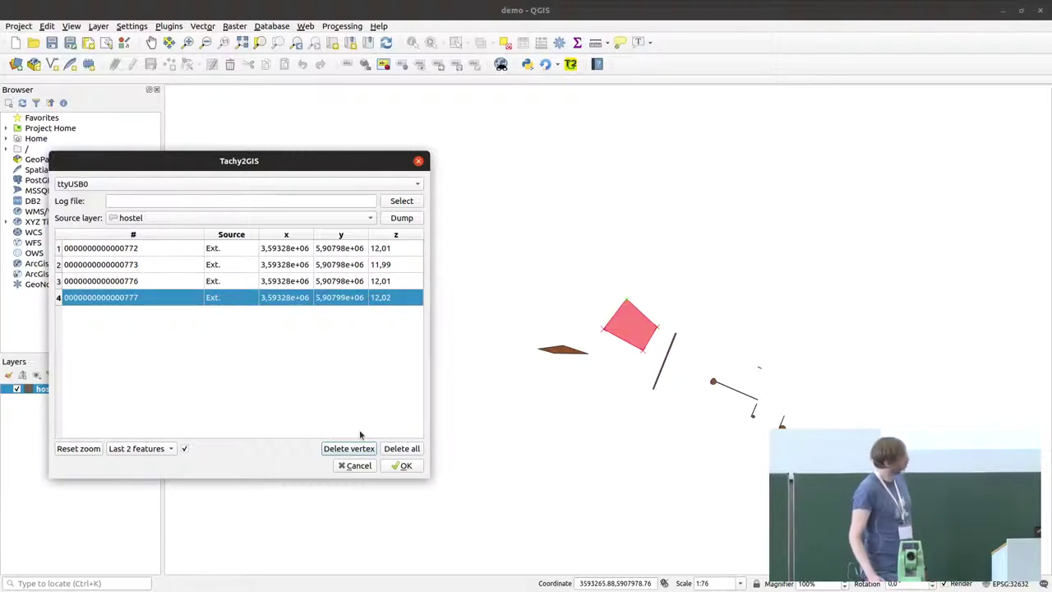
Step: Dump the remeasured four-vertex polygon into the hostel layer with id 10 and Fund "Panel"
click(394, 218)
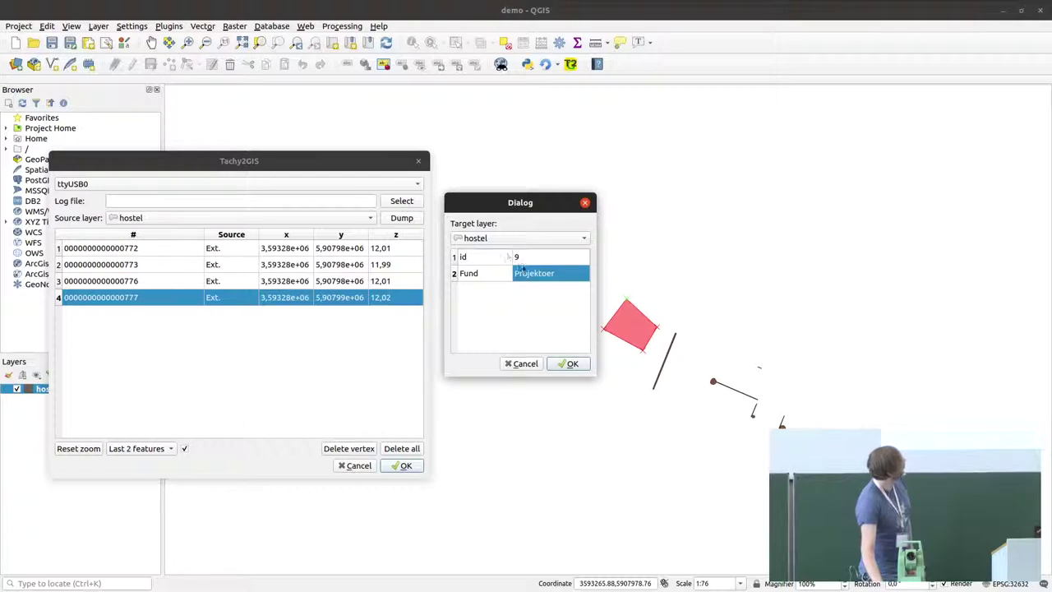
click(523, 257)
double_click(522, 257)
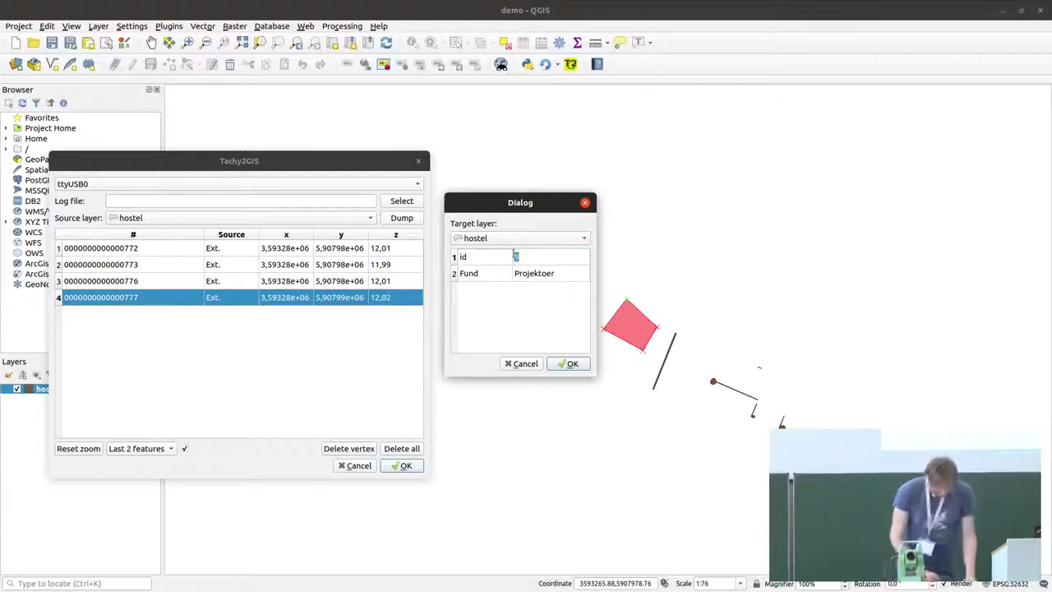
text(10)
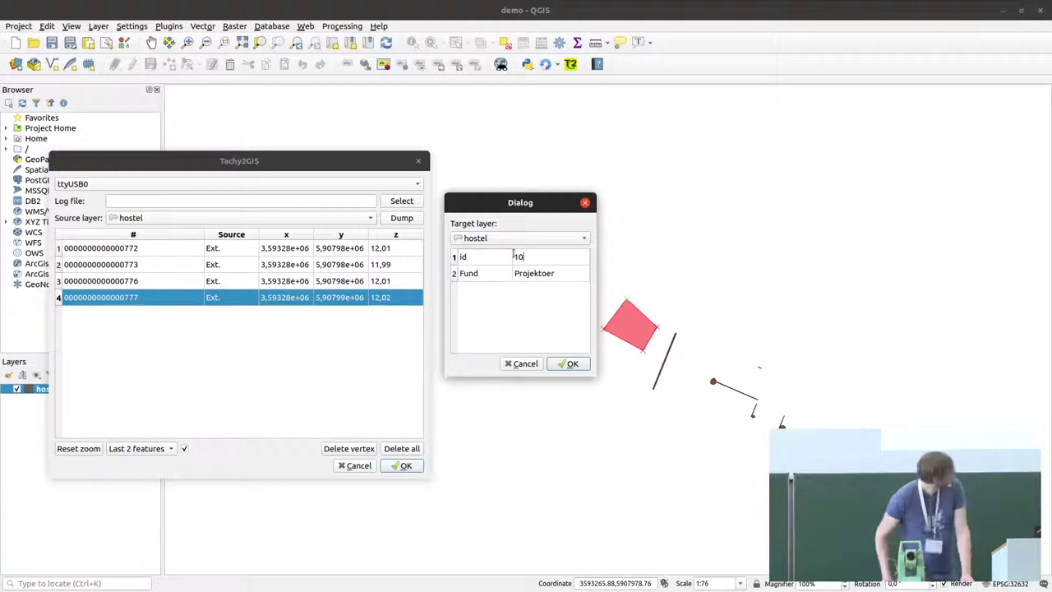
key(Tab)
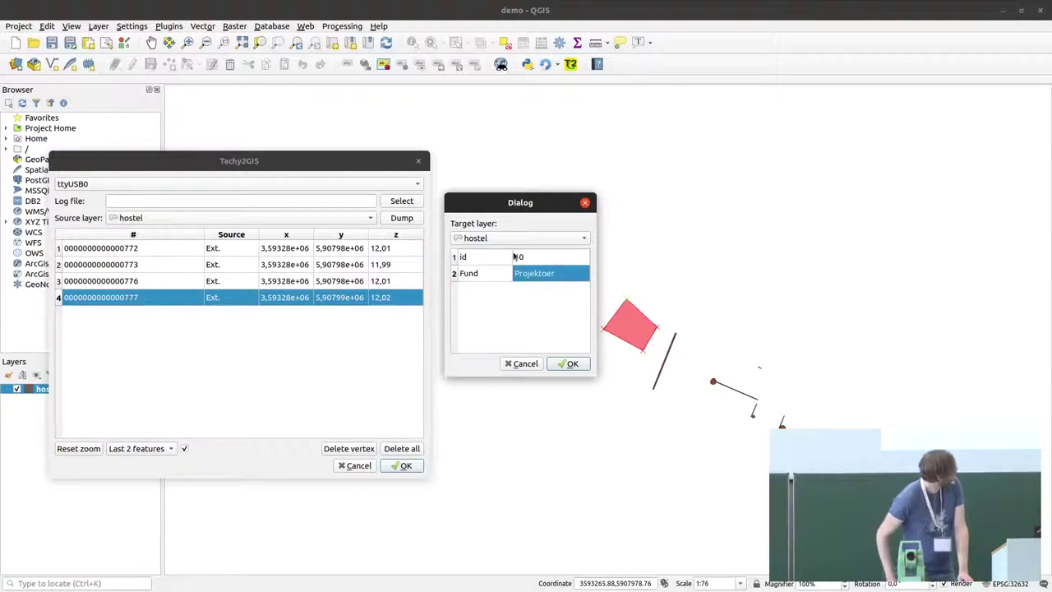
text(Panel)
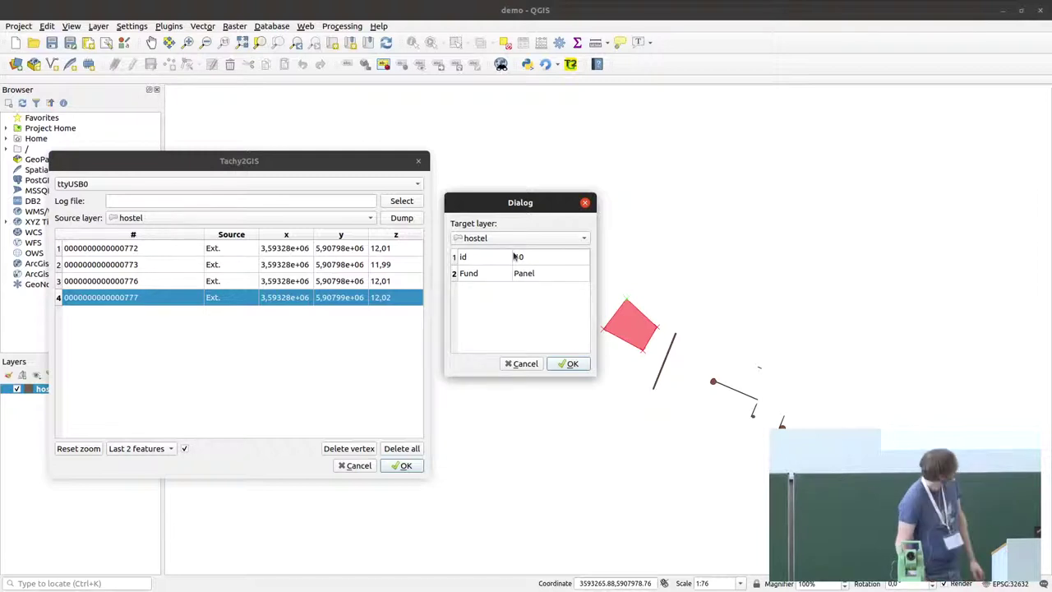
key(Return)
key(Return)
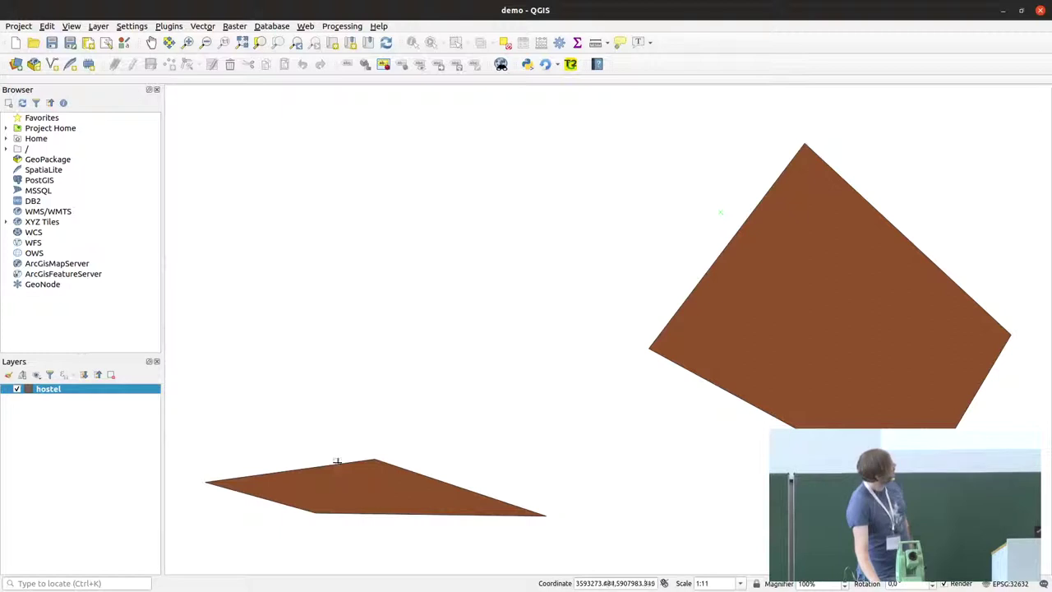
Step: Add manual vertices on the upper and left corners of the flat lower polygon, and delete the last measured vertex, 779
click(372, 457)
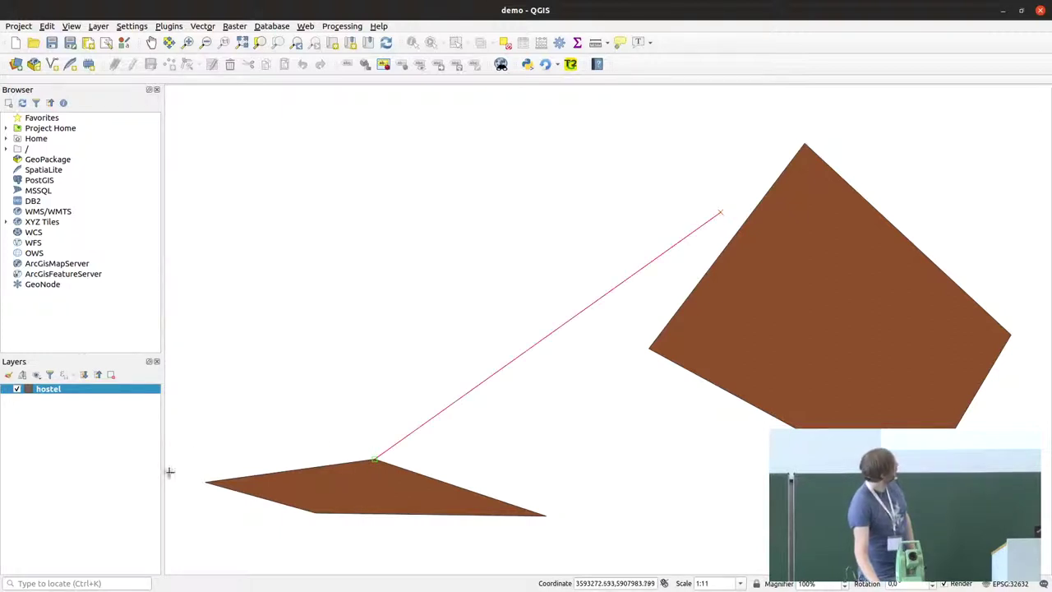
click(206, 478)
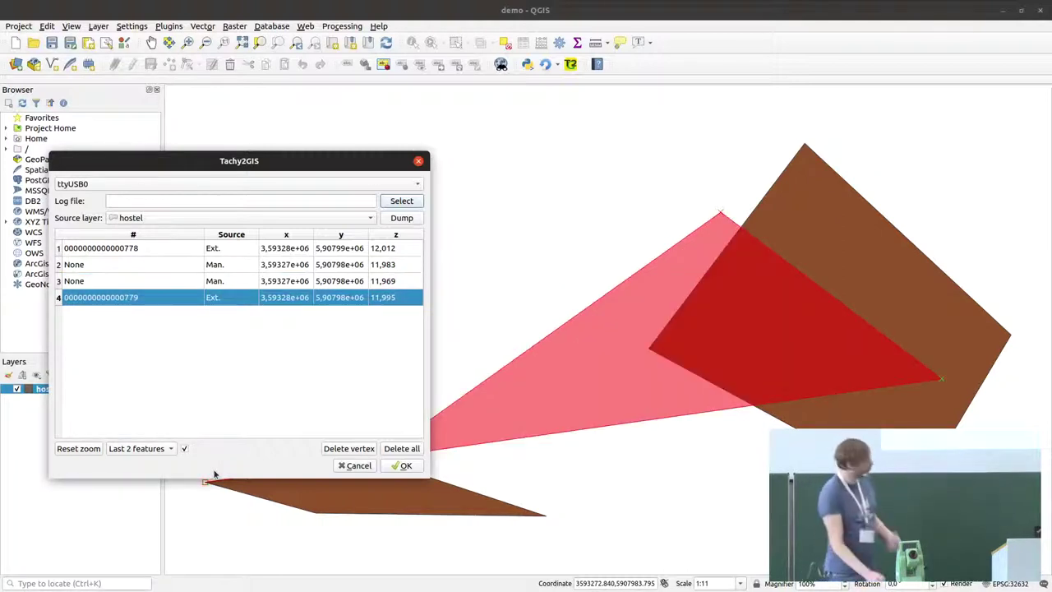
click(343, 451)
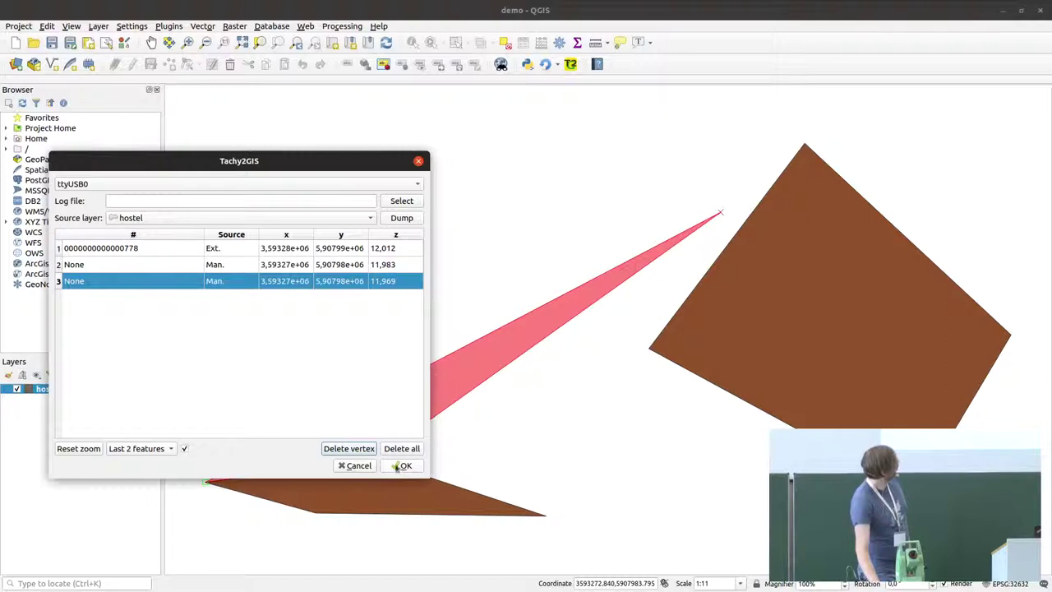
click(448, 123)
click(420, 158)
Step: Dump the three-vertex polygon into the hostel layer with id 11, keeping Fund as "Panel"
click(397, 218)
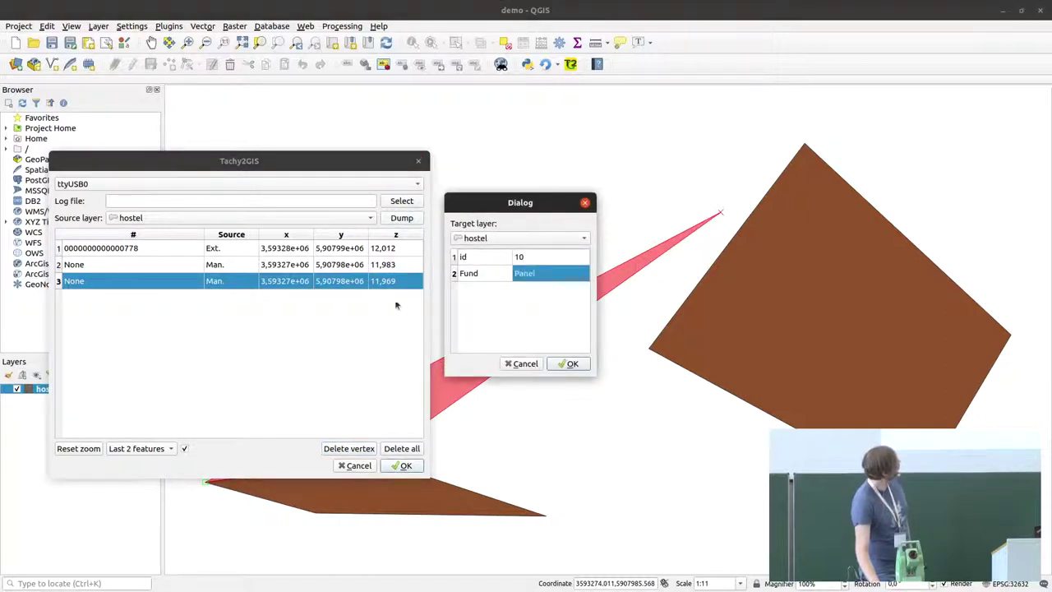
click(535, 260)
click(535, 260)
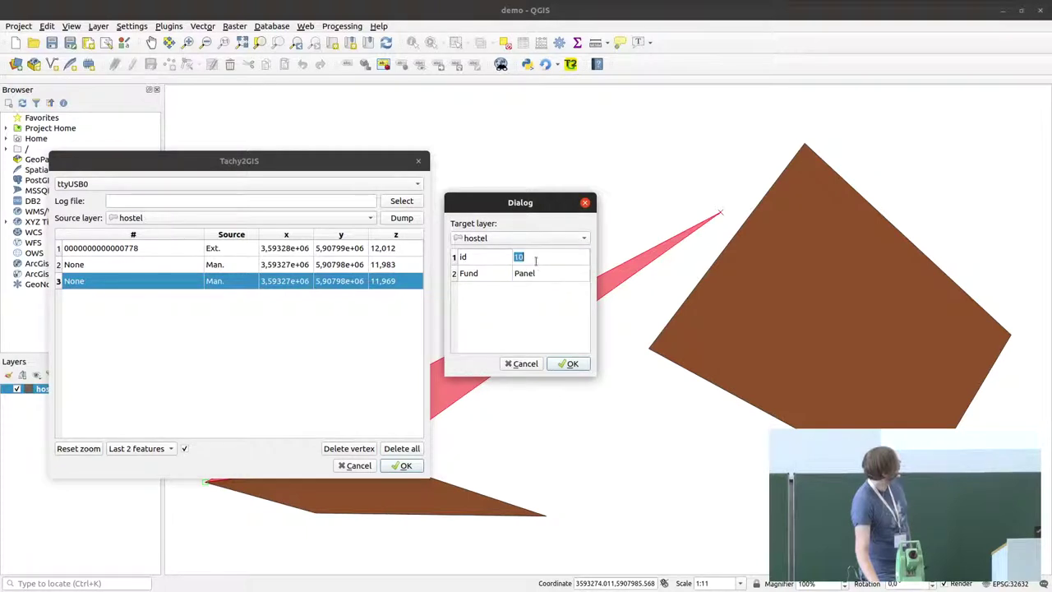
text(11)
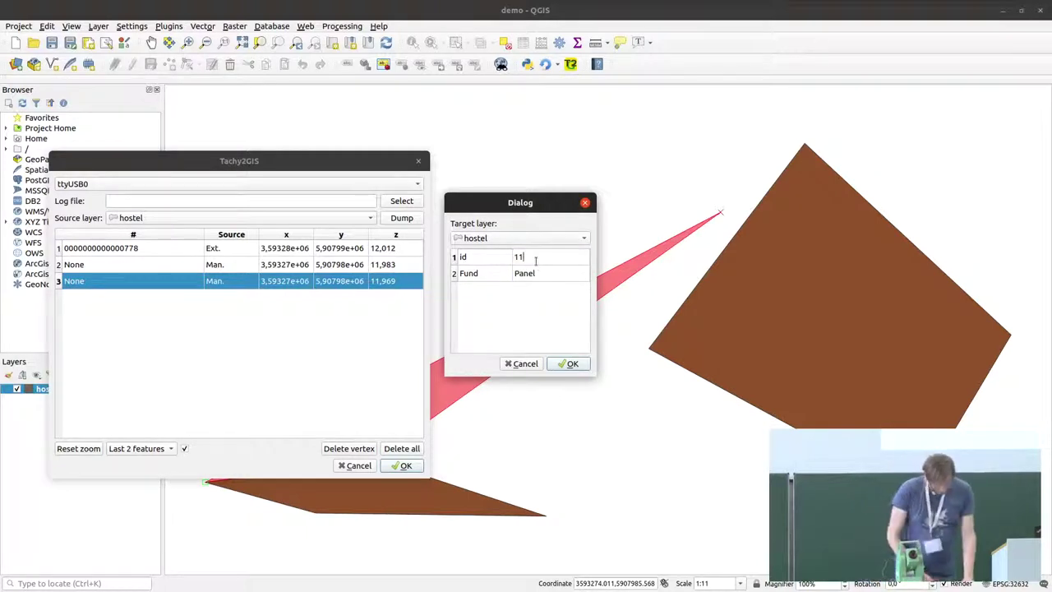
key(Tab)
key(Tab)
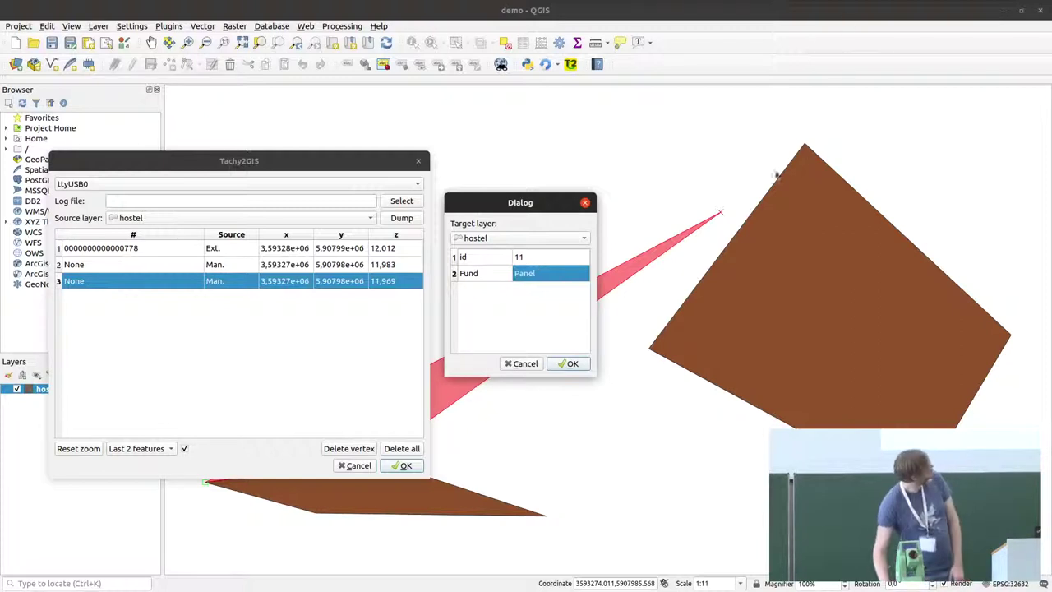
click(568, 363)
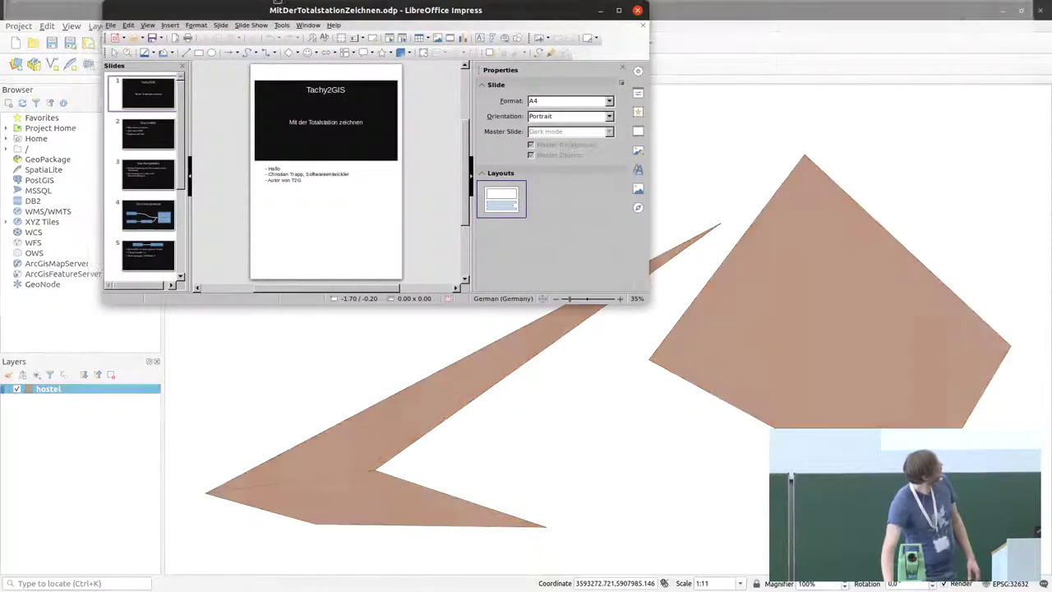
Step: Switch to the presentation MitDerTotalstationZeichnen.odp in LibreOffice Impress and maximize its window
key(super+Up)
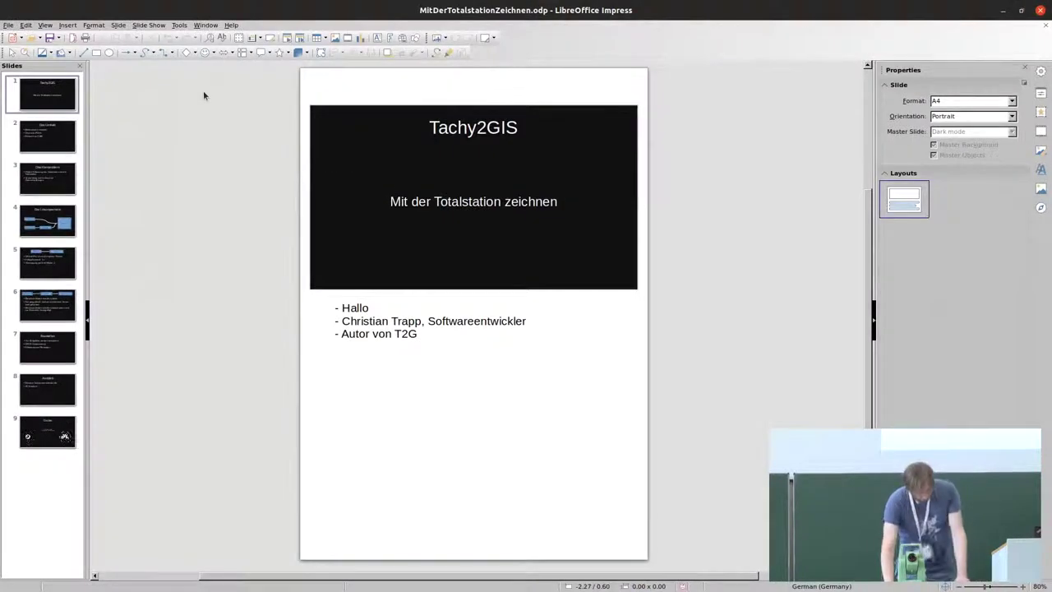